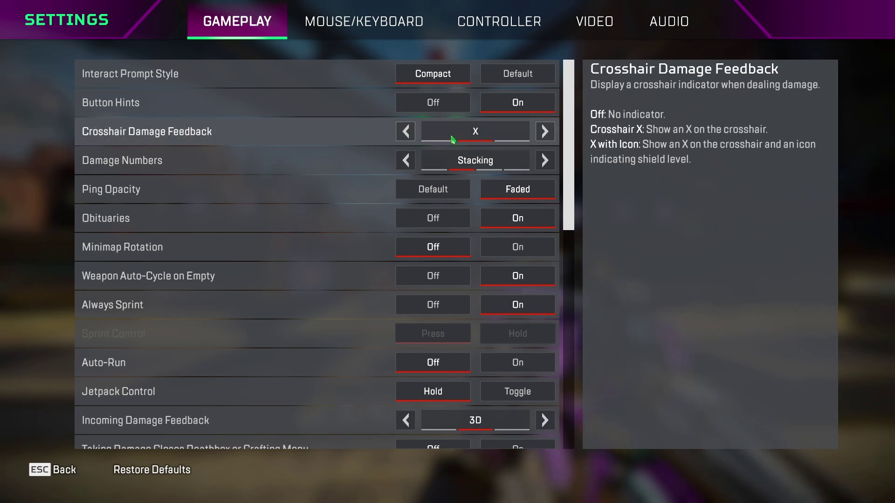
Set Crosshair Damage Feedback to Off, and switch Always Sprint off and back on
left_click(407, 132)
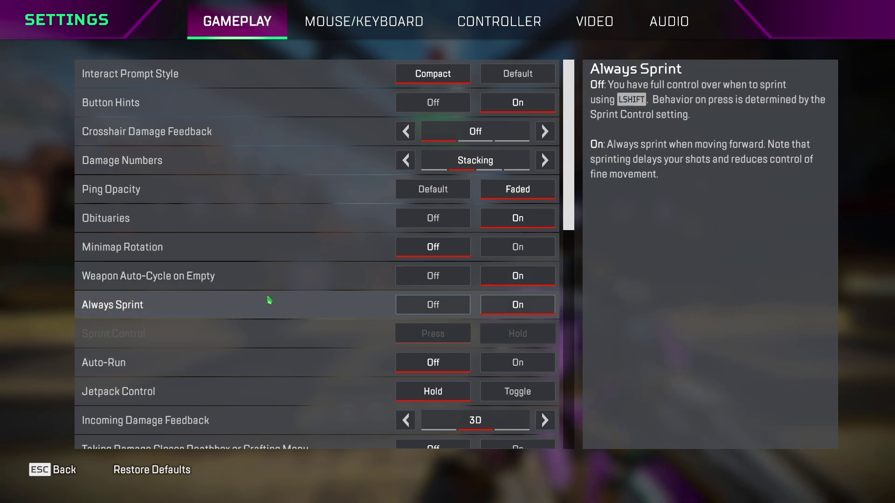
left_click(446, 310)
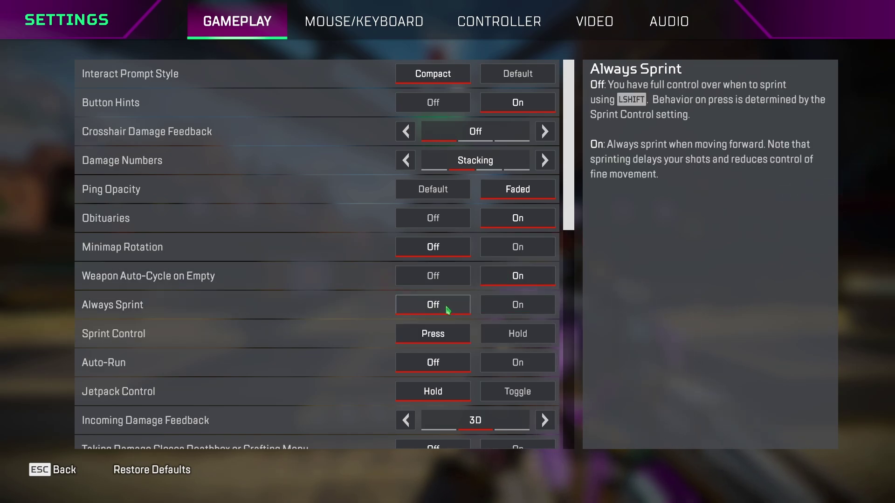
left_click(511, 307)
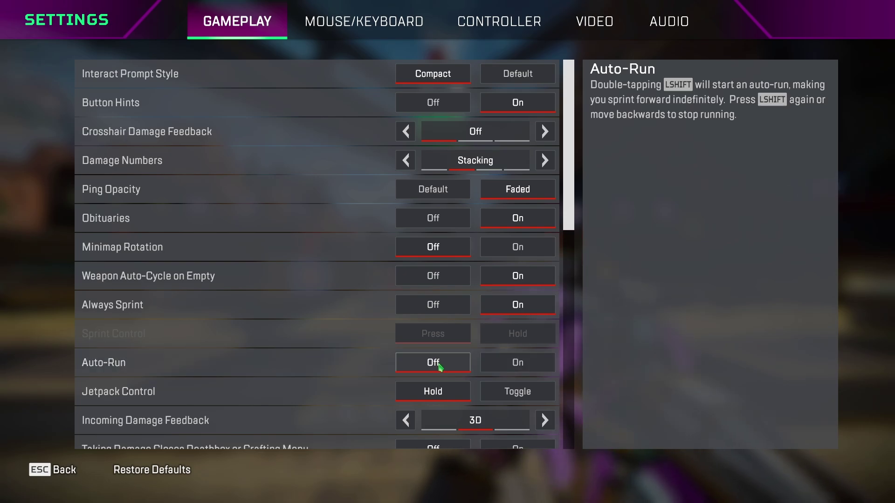
Try another Incoming Damage Feedback type and return the setting to 3D
scroll(443, 366, "down", 2)
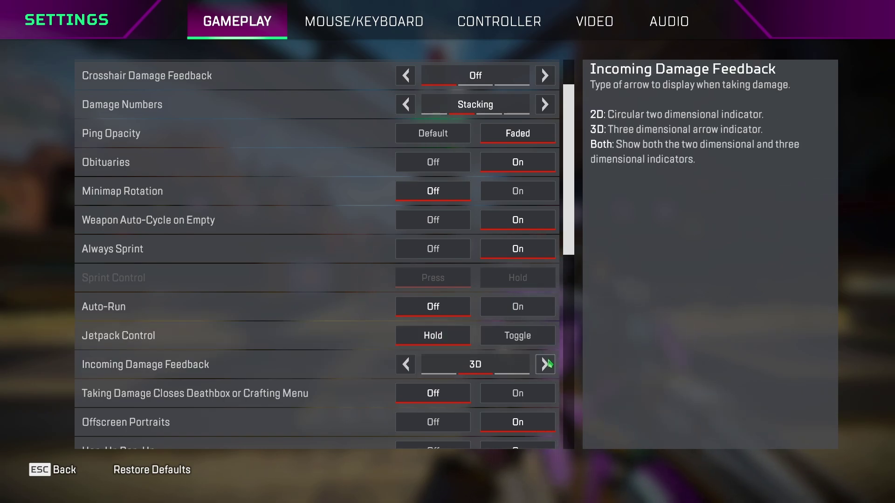
left_click(405, 364)
scroll(281, 348, "down", 2)
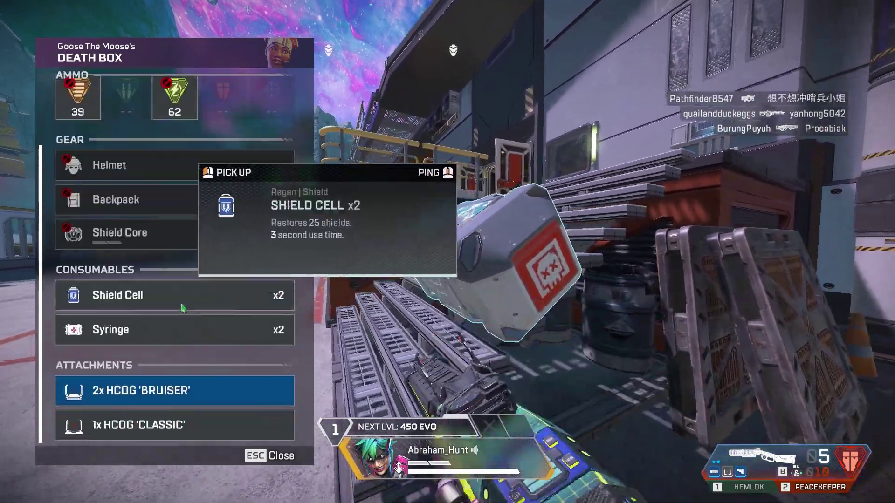
Pick up the Shield Cells and Syringes from the death box
left_click(182, 307)
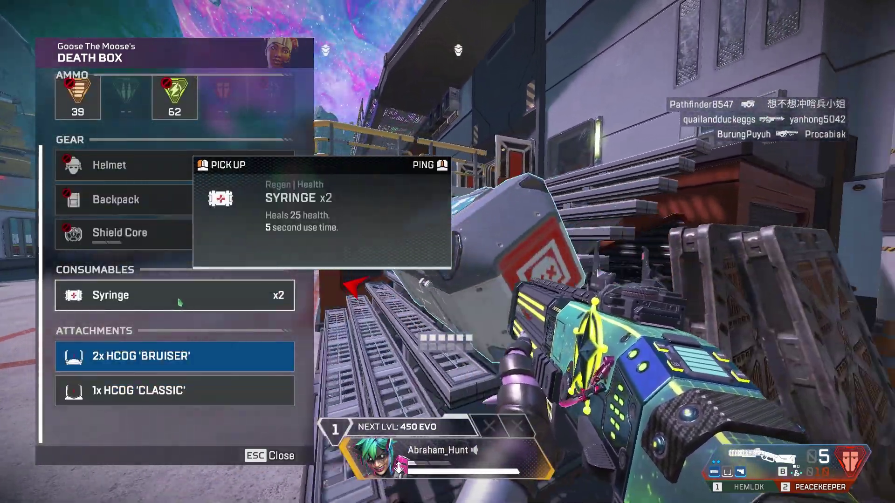
left_click(180, 303)
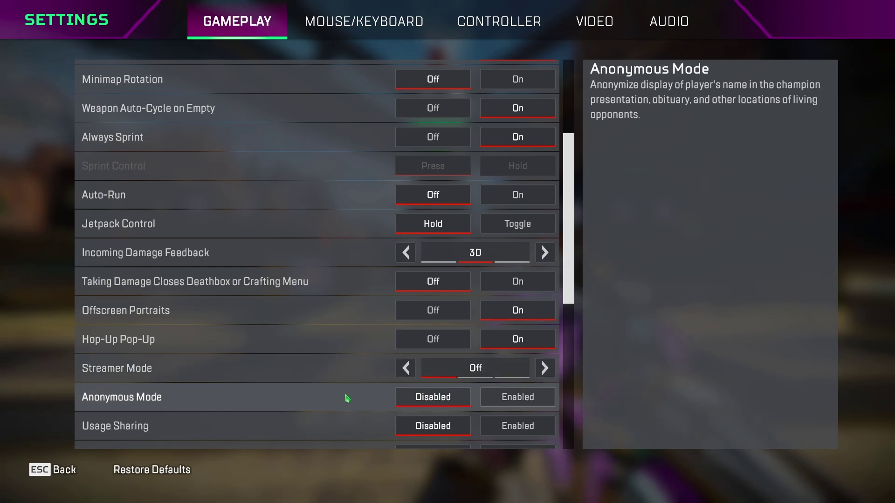
Review the Anonymous Mode, Usage Sharing and Performance Display options in the gameplay settings
scroll(322, 372, "down", 2)
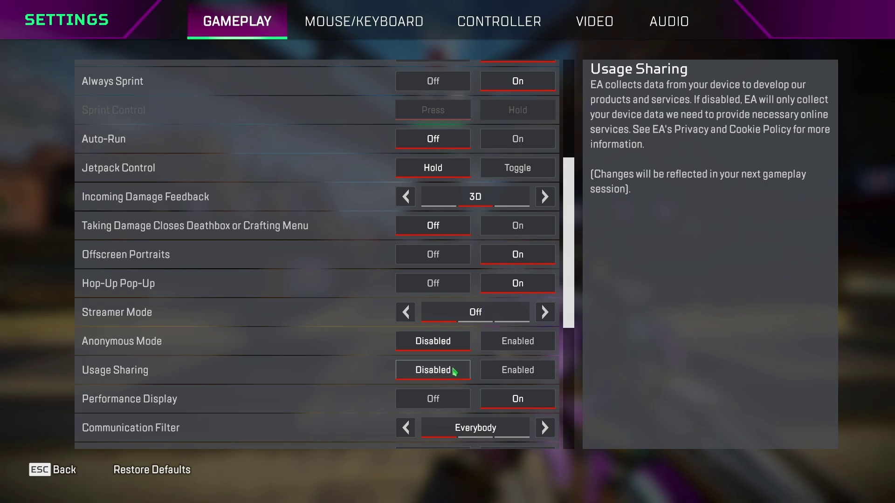
scroll(172, 369, "down", 3)
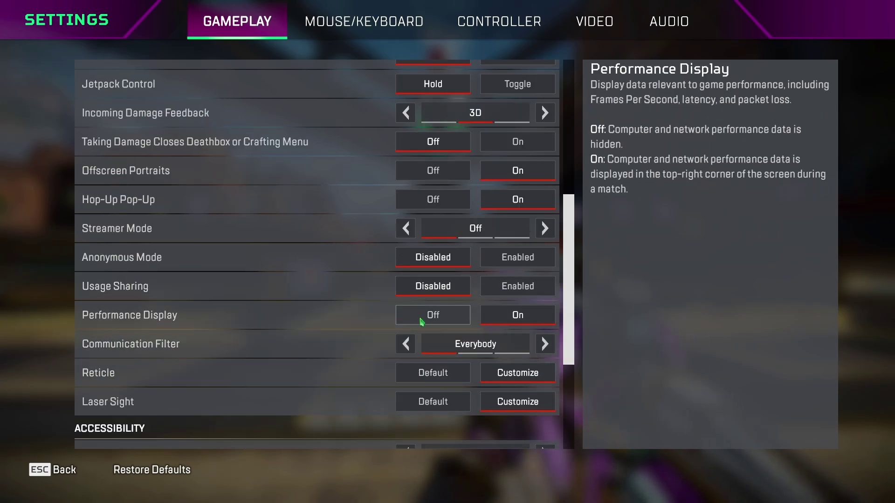
left_click(448, 322)
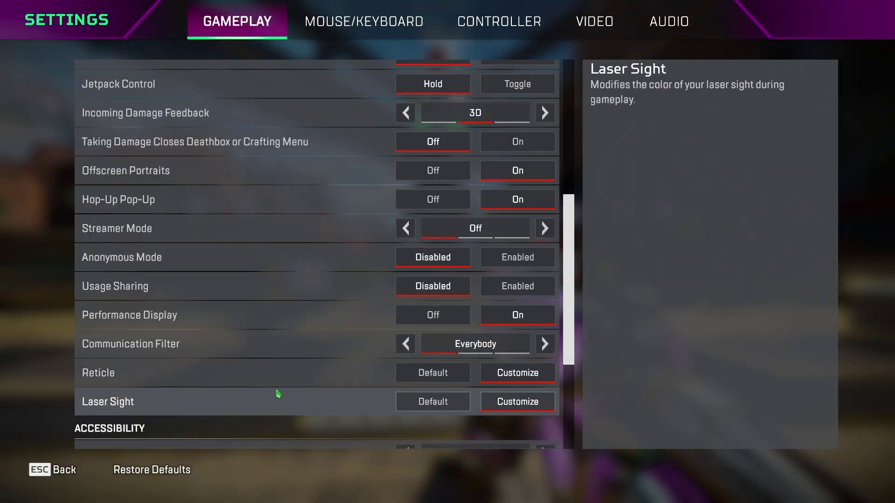
Try a white color for the custom reticle, restore its previous green color, and return to the settings
left_click(501, 373)
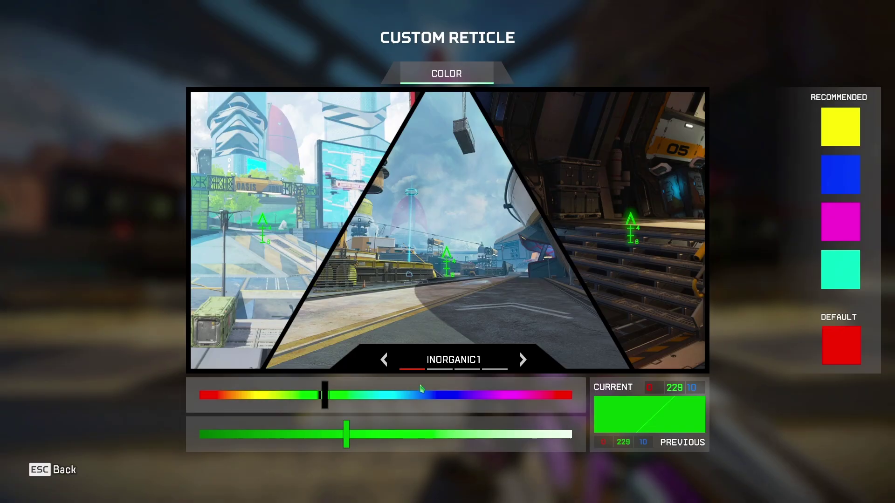
left_click_drag(346, 435, 612, 426)
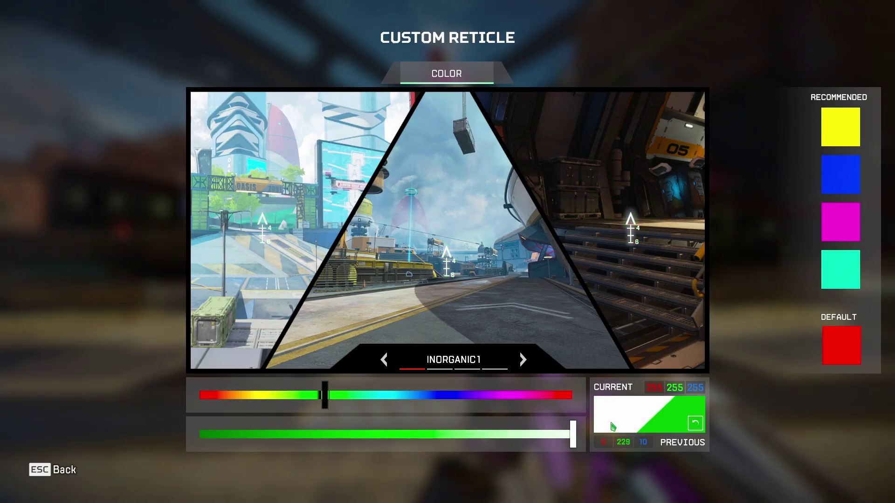
left_click(695, 423)
key("Escape")
Cycle Color Blind Mode through its options and back to Off
left_click(544, 352)
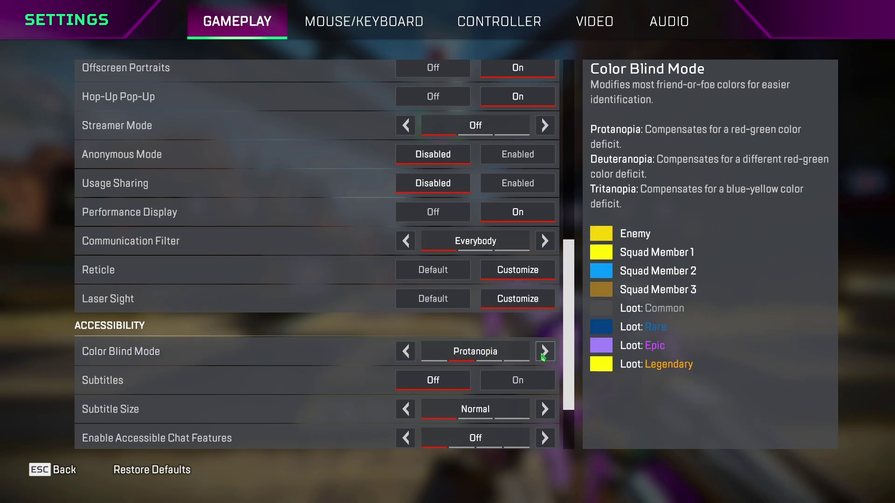
left_click(544, 353)
left_click(544, 352)
left_click(544, 353)
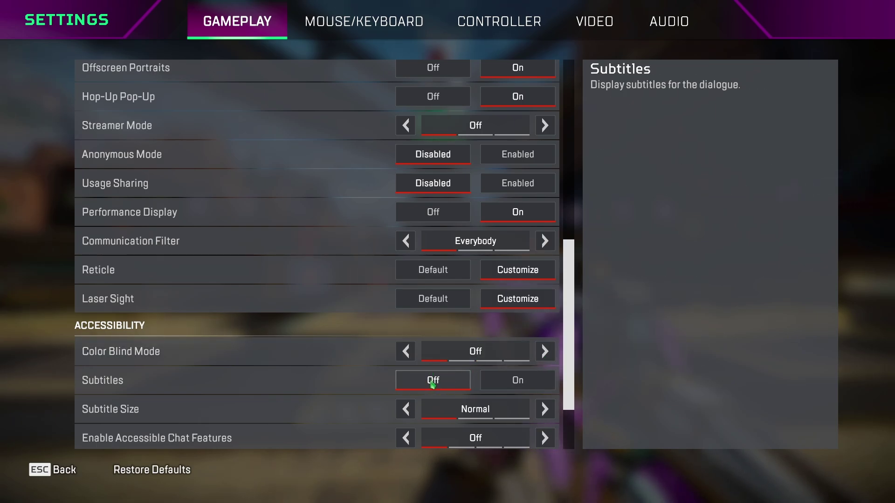
Try enabling Per Optic ADS Sensitivity in the ADS mouse settings and set it back to Off
left_click(363, 21)
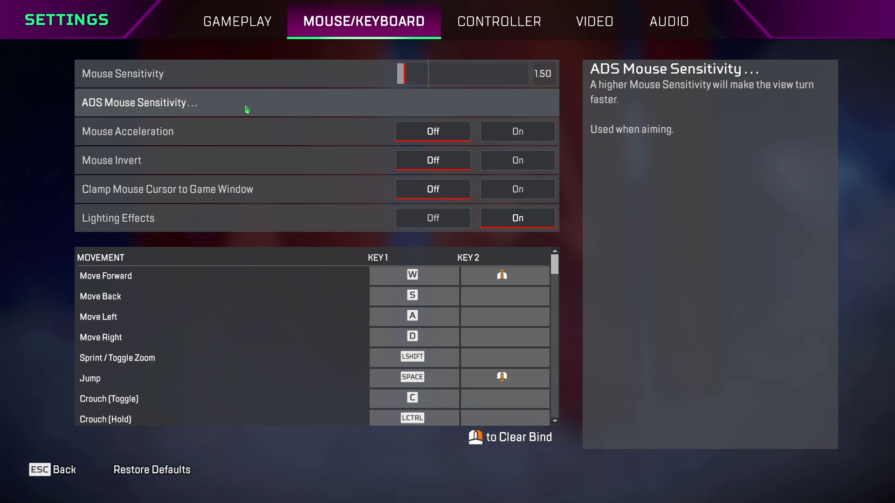
left_click(372, 109)
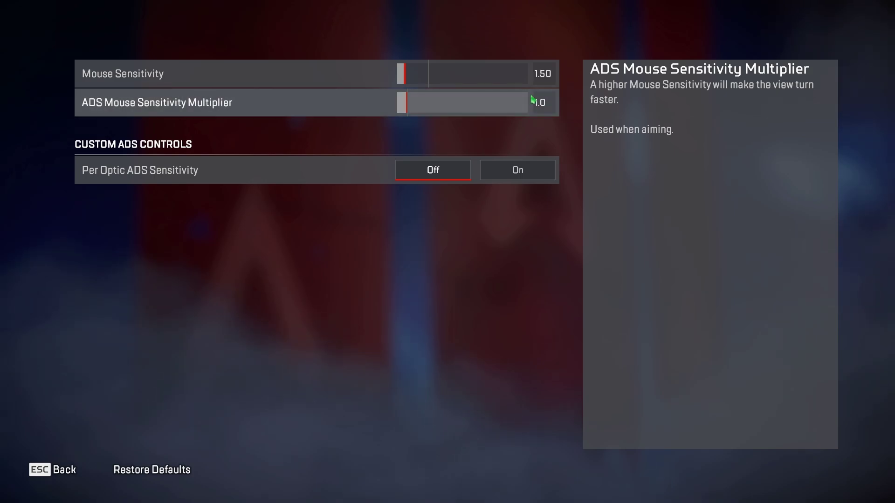
left_click(519, 174)
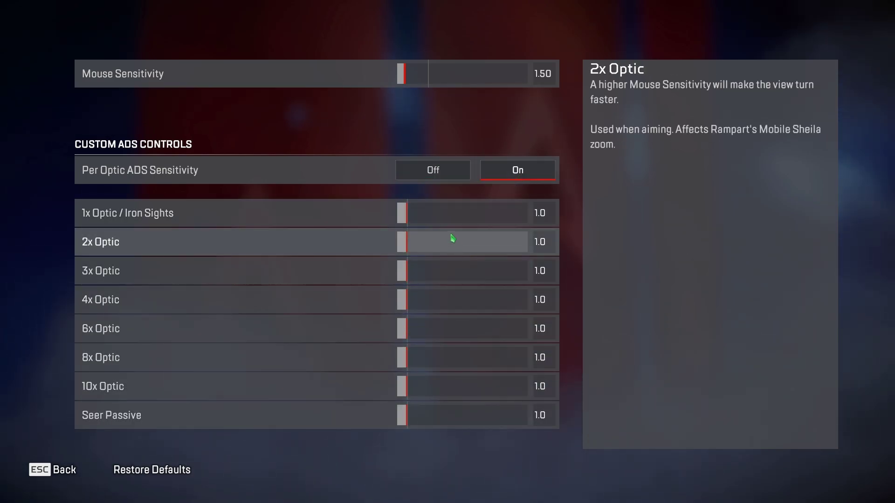
left_click(437, 174)
key("Escape")
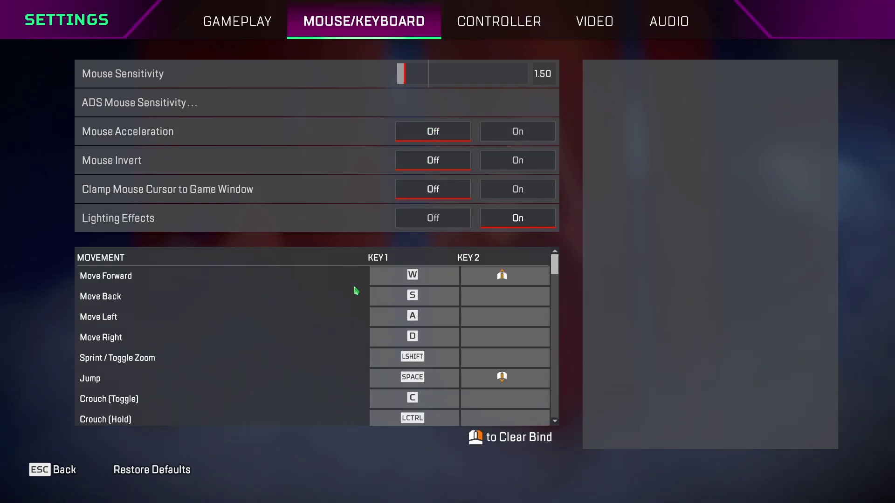
Examine the key bindings for movement and weapon actions
scroll(438, 302, "down", 8)
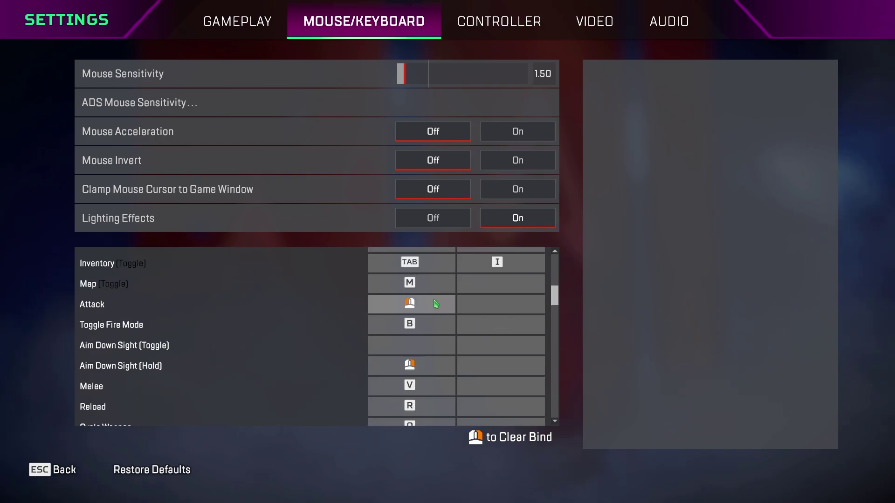
scroll(435, 304, "up", 8)
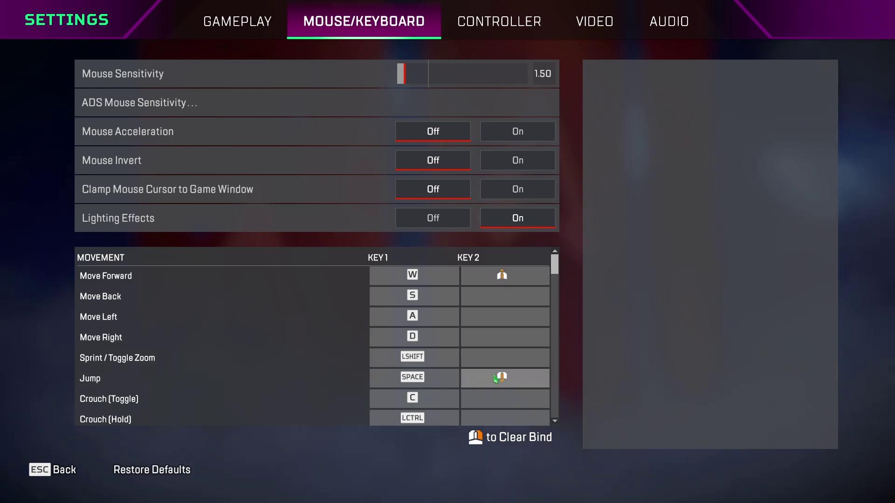
Try the 16:10 aspect ratio in the video settings and restore 16:9 (native)
left_click(577, 23)
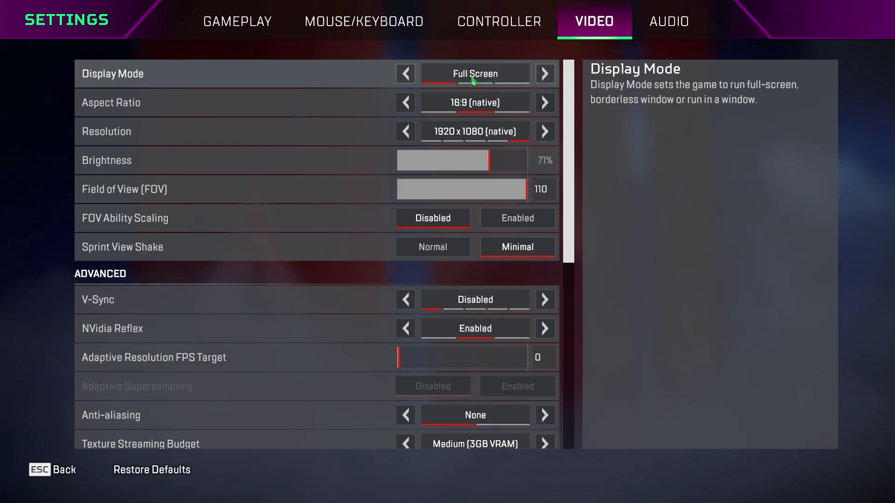
left_click(536, 110)
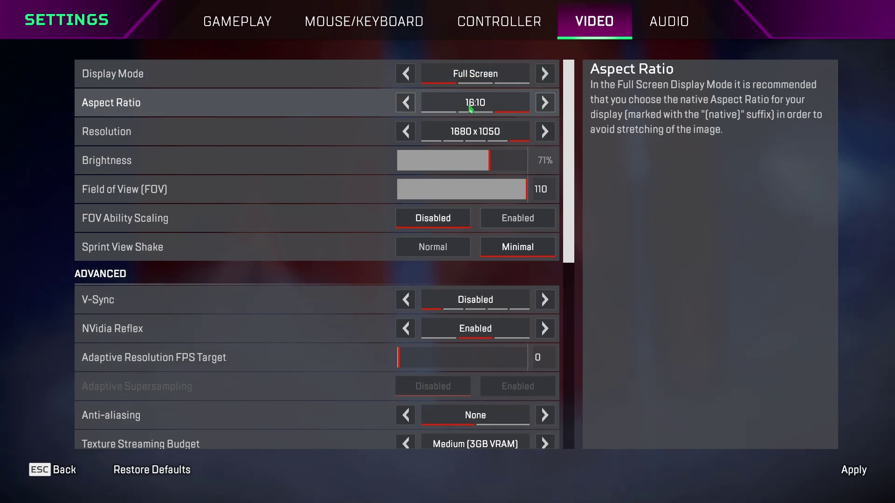
left_click(408, 103)
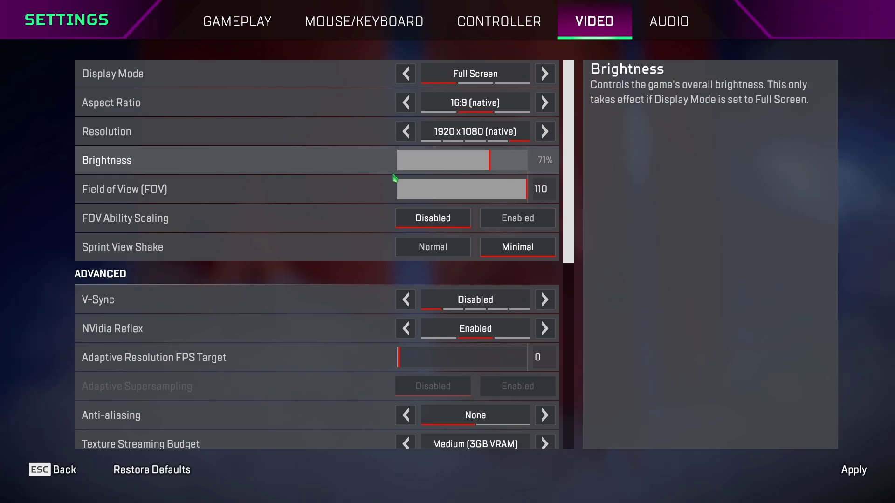
Set the game brightness to 72%, and open the RTX Dynamic Vibrance setting for Apex Legends in the NVIDIA app
left_click_drag(490, 161, 487, 161)
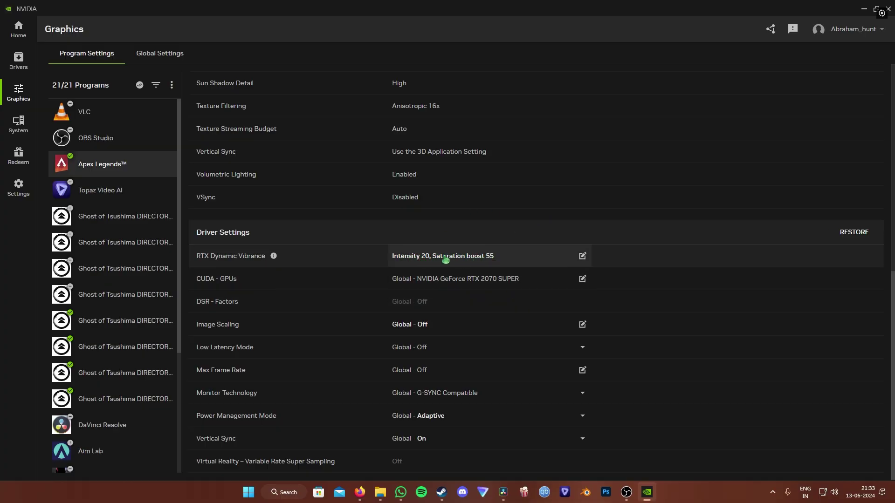
left_click(445, 259)
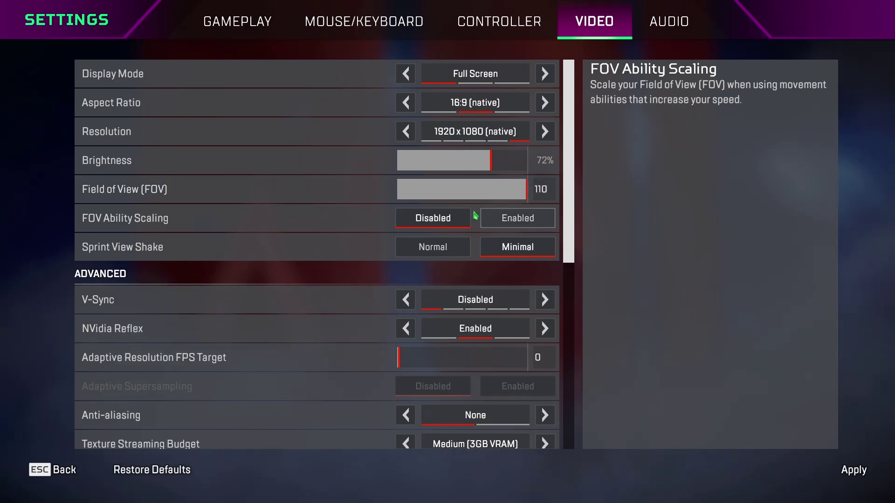
Try FOV Ability Scaling set to Enabled while moving forward in the firing range
left_click(510, 228)
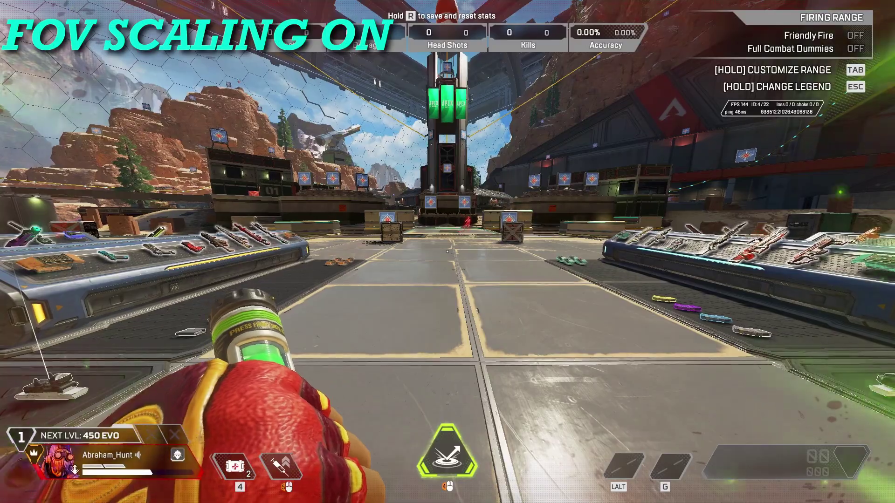
key("w")
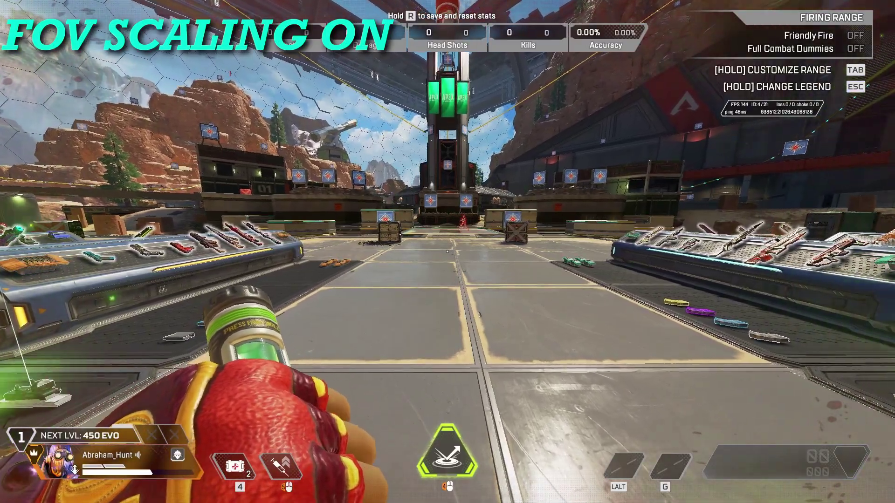
key("w")
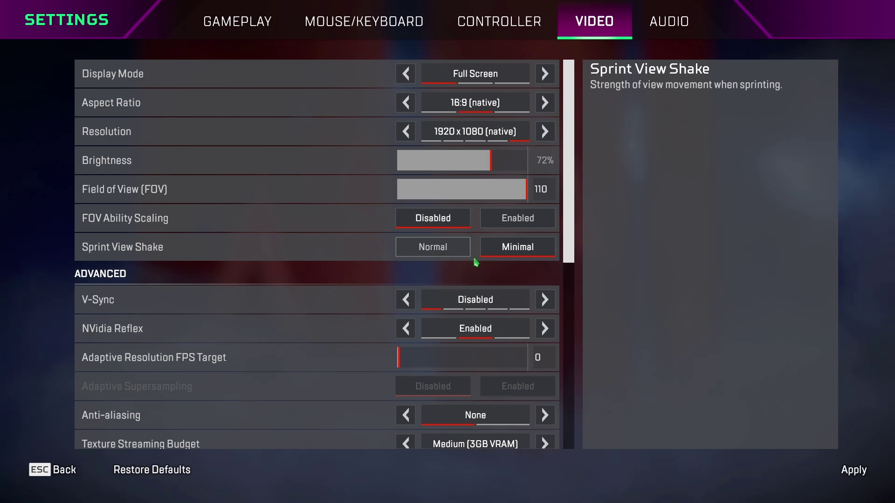
Set Sprint View Shake to Minimal, and switch V-Sync to another mode and back to Disabled
left_click(525, 247)
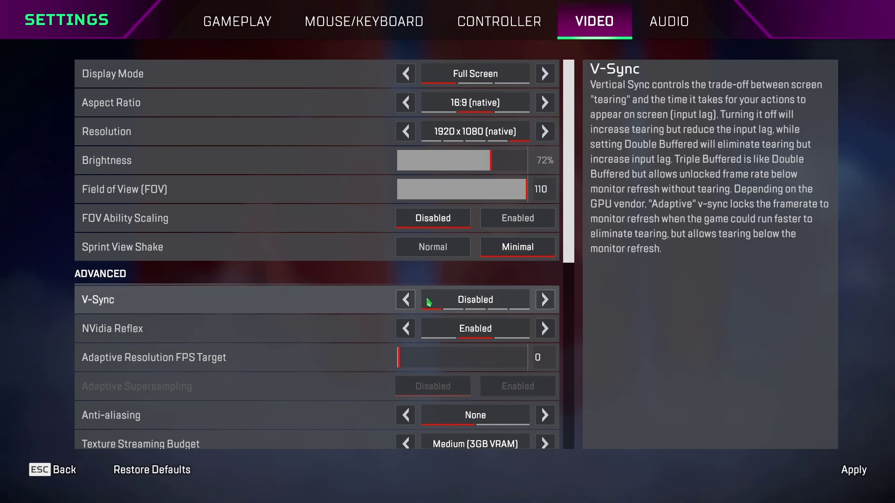
scroll(428, 302, "down", 5)
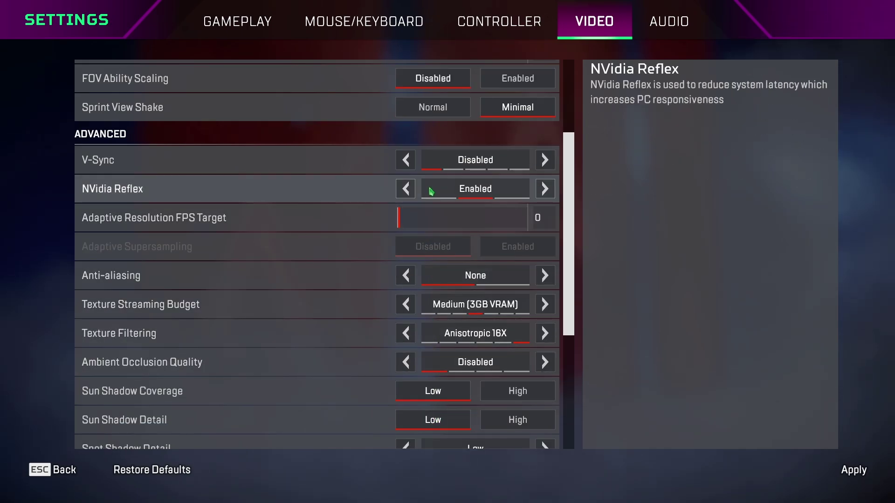
scroll(429, 176, "down", 5)
scroll(430, 175, "up", 6)
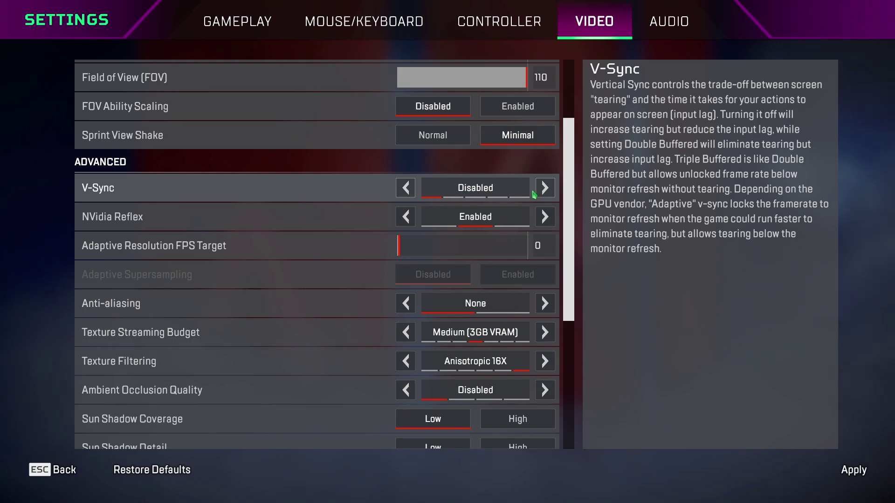
left_click(545, 188)
left_click(405, 188)
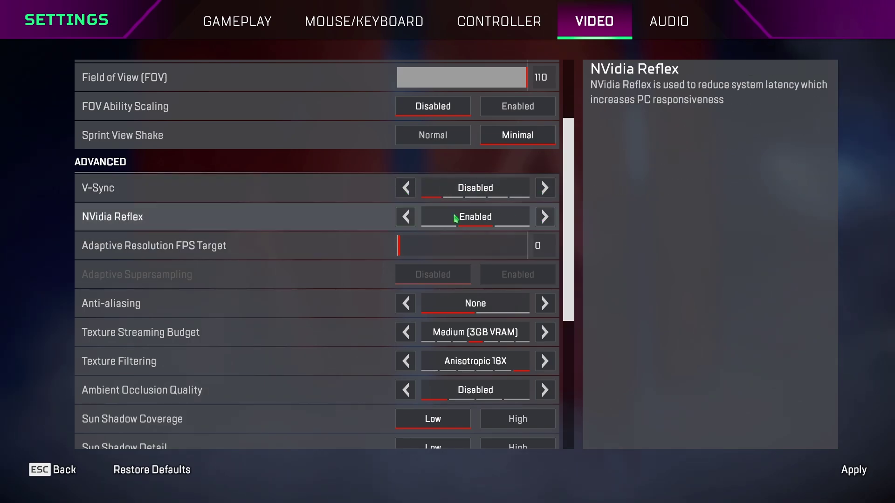
Try NVidia Reflex with Enabled + Boost and set it back to Enabled
left_click(549, 218)
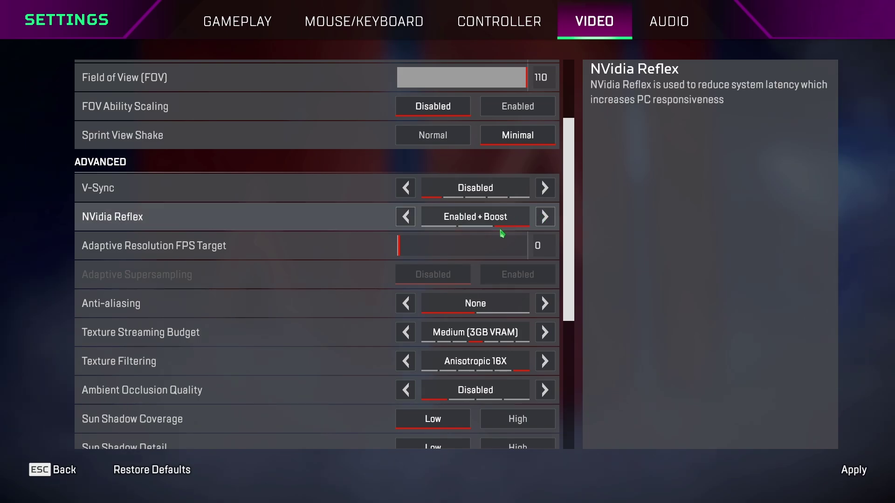
left_click(405, 217)
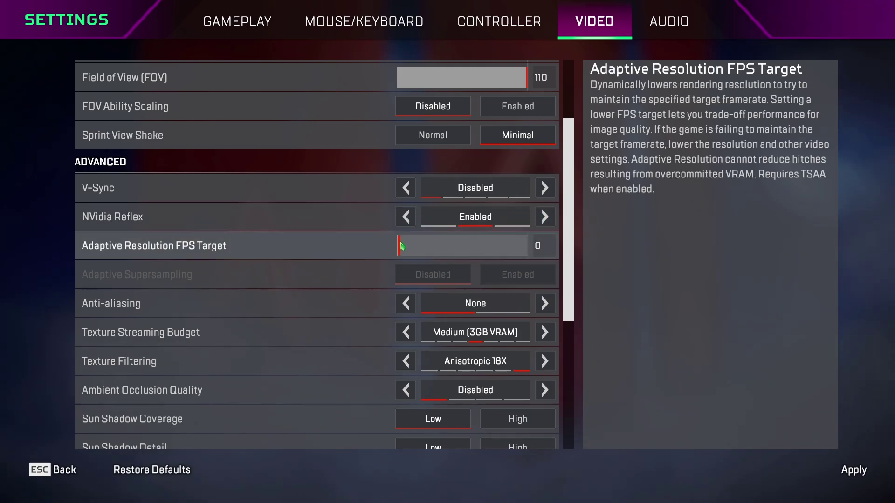
scroll(466, 298, "down", 1)
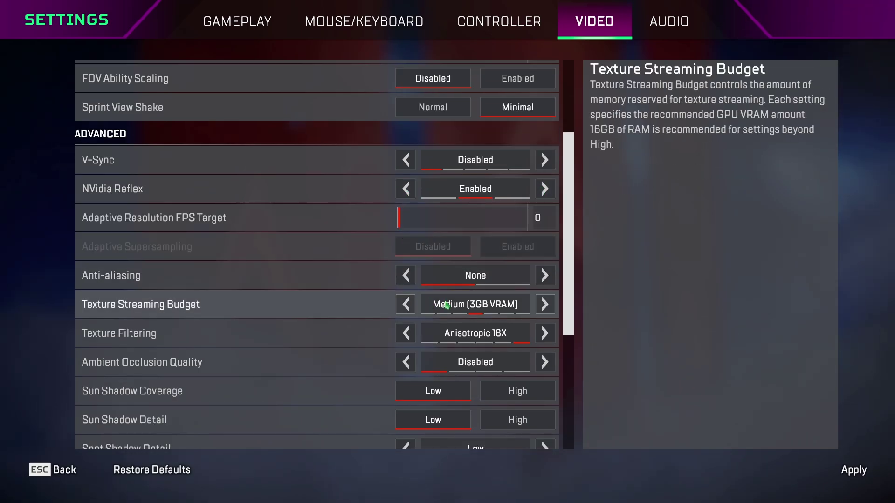
Set Anti-aliasing to TSAA, and try Texture Streaming Budget at None before returning it to Medium (3GB VRAM)
left_click(545, 277)
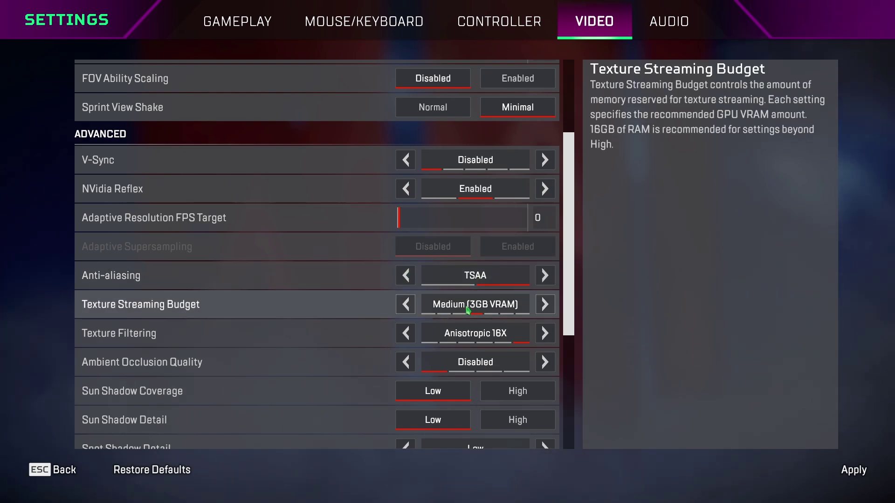
left_click(405, 304)
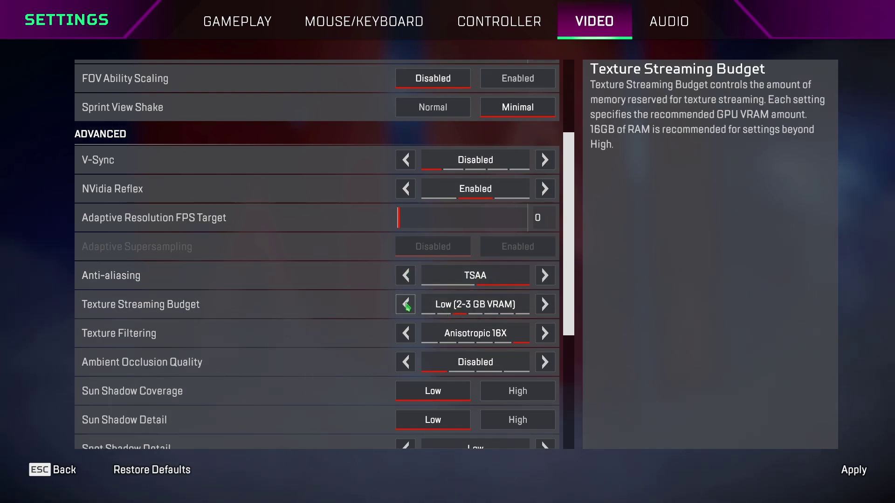
left_click(406, 305)
left_click(406, 305)
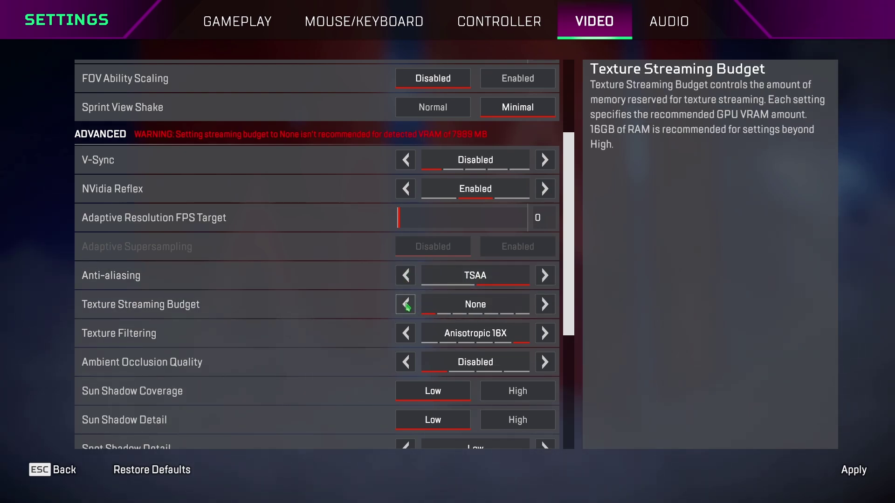
left_click(544, 306)
left_click(544, 307)
left_click(544, 307)
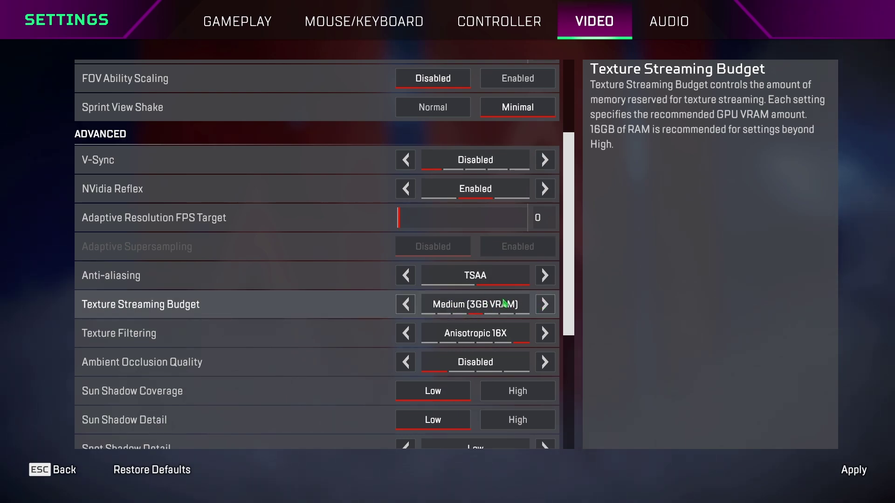
Try Texture Streaming Budget at Ultra (8GB VRAM) and set it back to Medium (3GB VRAM)
left_click(545, 306)
left_click(544, 306)
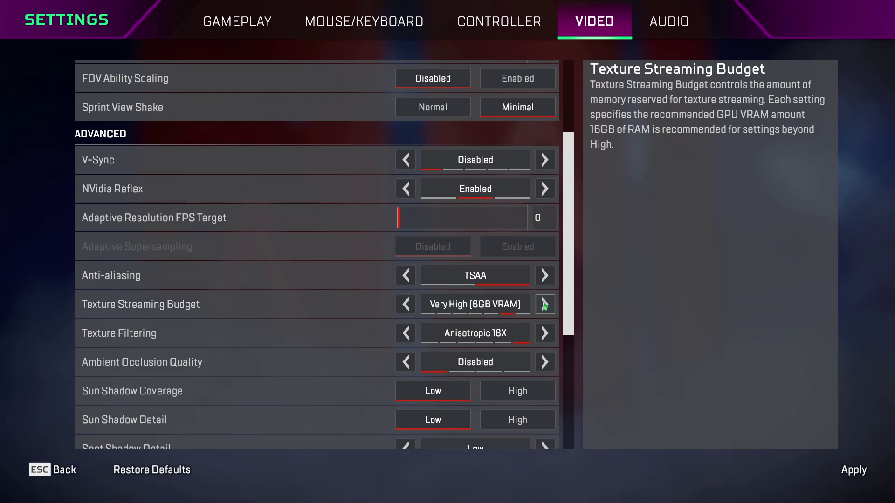
left_click(544, 305)
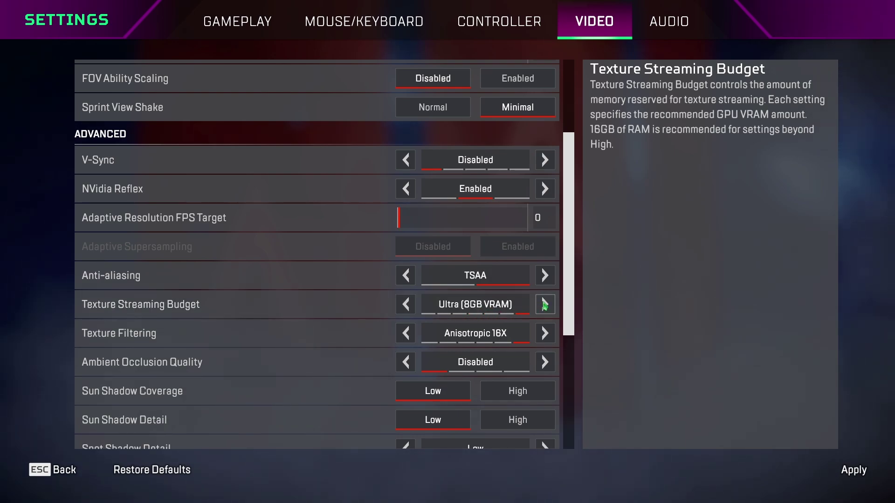
left_click(406, 305)
left_click(406, 305)
left_click(406, 305)
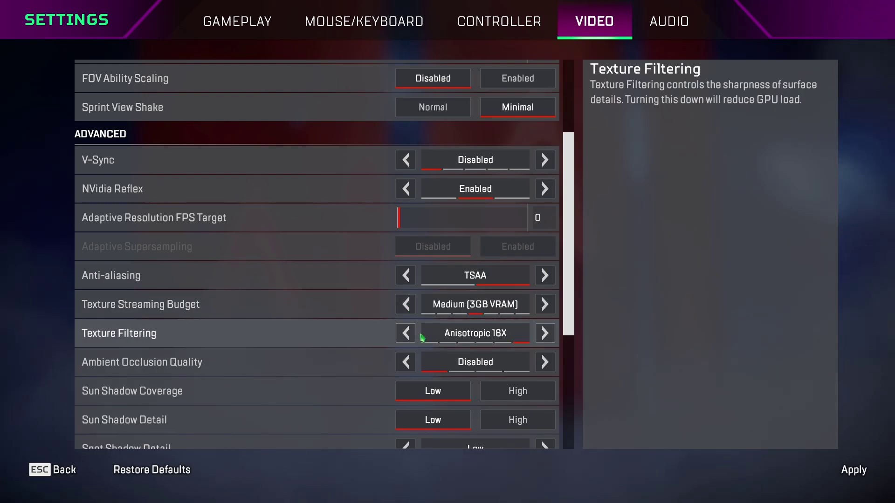
Try Spot Shadow Detail at Disabled and set it back to Low
scroll(466, 326, "down", 3)
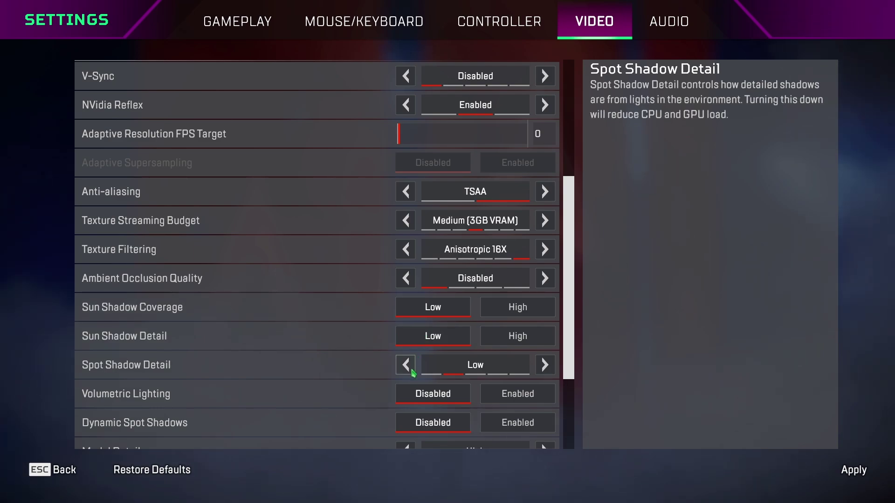
left_click(406, 365)
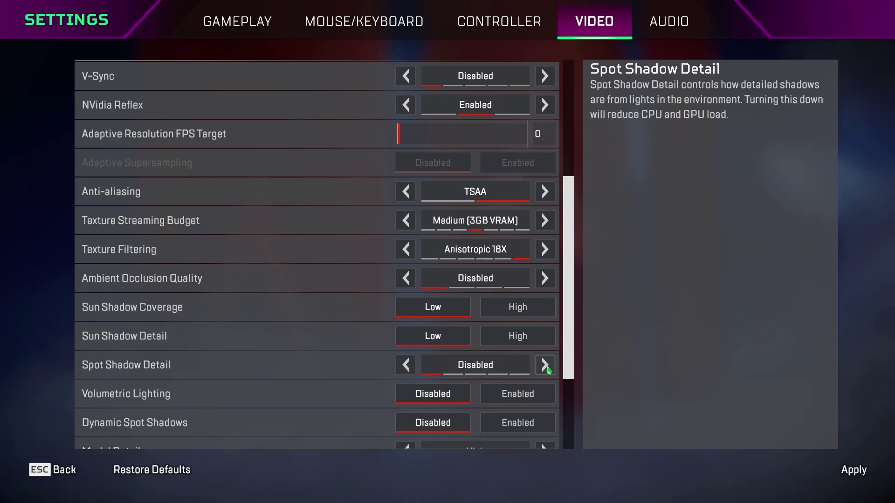
left_click(548, 370)
Try Map Detail at Low and set it back to High
scroll(336, 348, "down", 3)
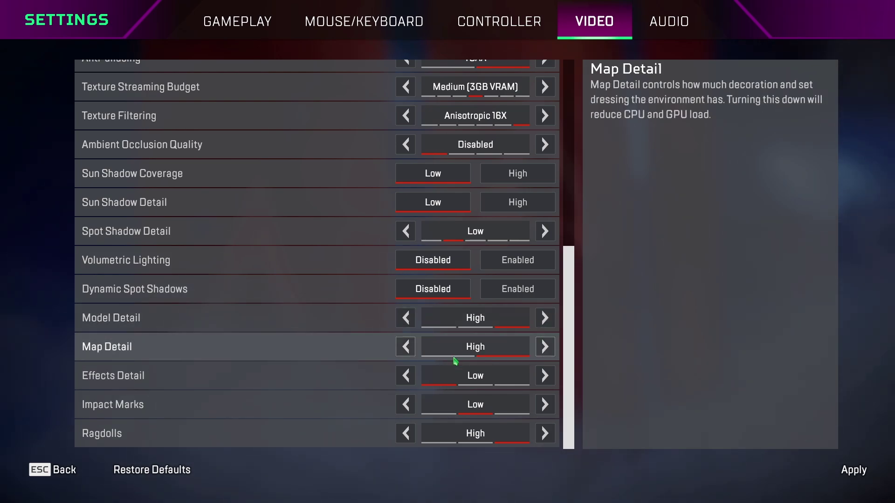
left_click(407, 348)
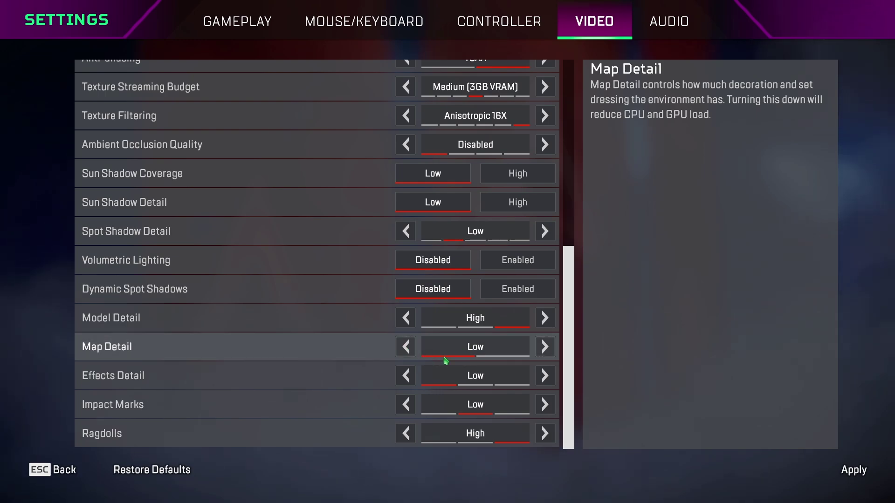
left_click(544, 346)
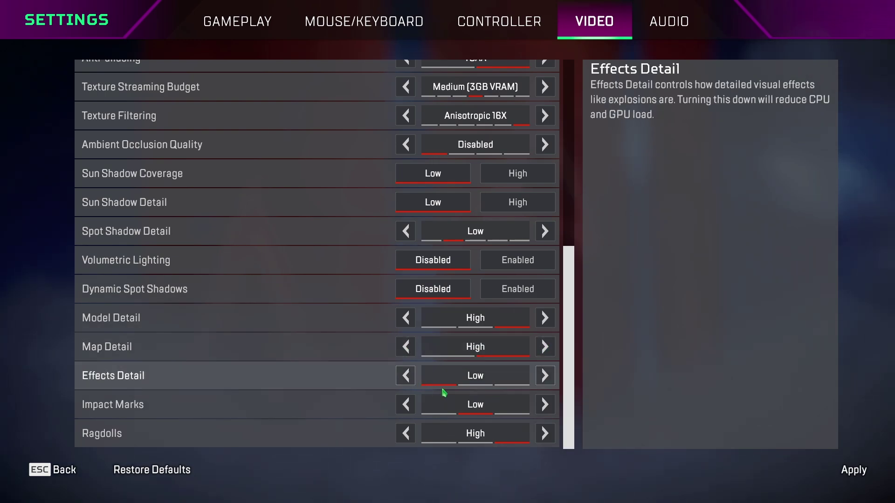
Try Impact Marks at Disabled and at High, and turn the setting back down from High
left_click(412, 410)
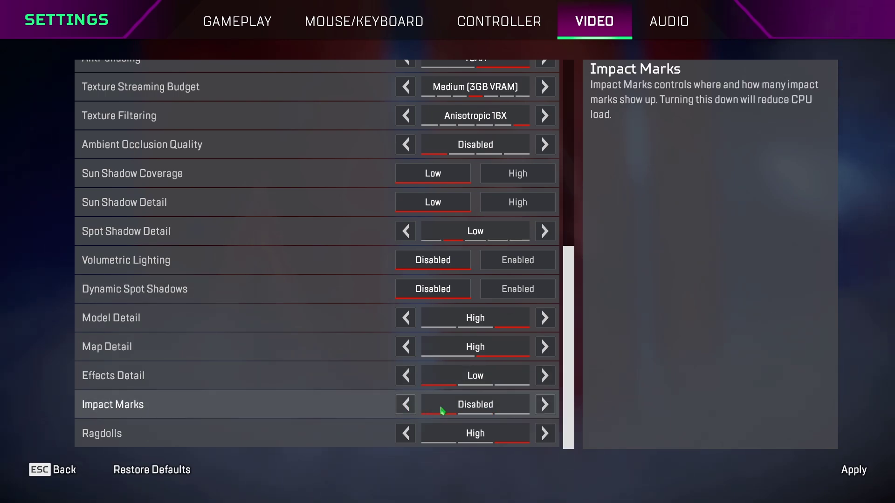
left_click(544, 405)
left_click(544, 405)
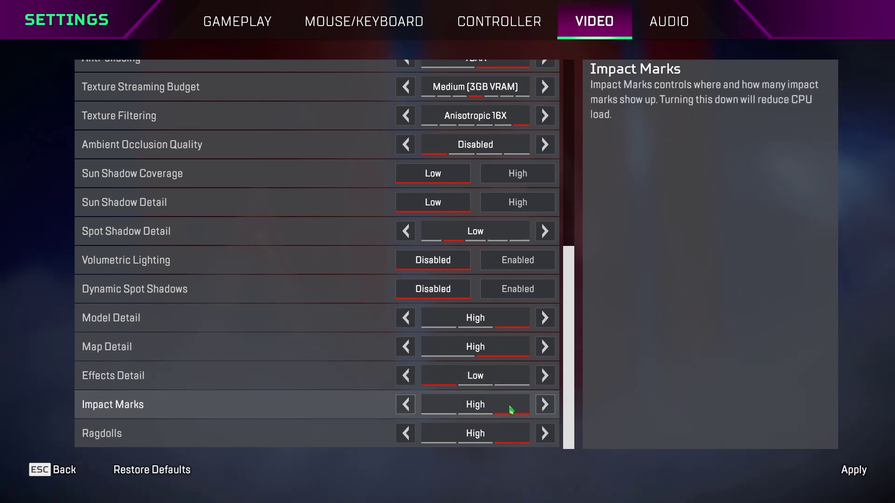
left_click(415, 405)
left_click(416, 405)
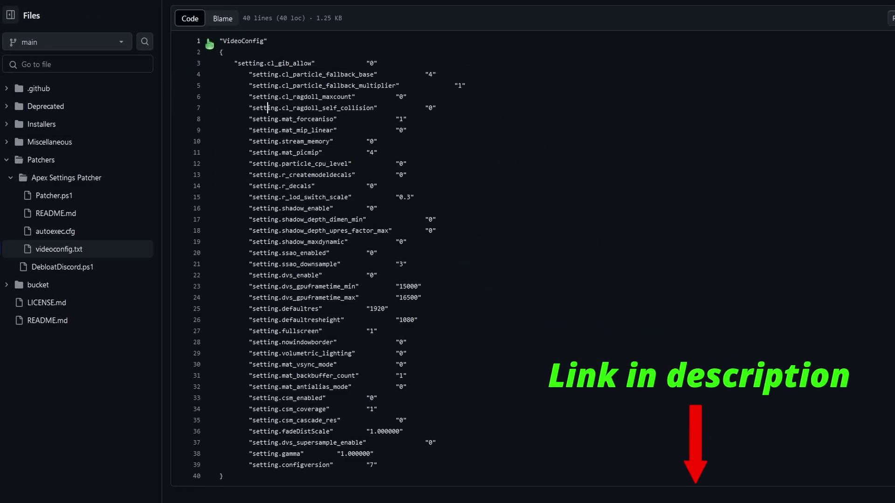
Select the videoconfig.txt text in the online repository, and in File Explorer open videoconfig from the user's Saved Games\Respawn\Apex\local folder
left_click_drag(218, 41, 410, 475)
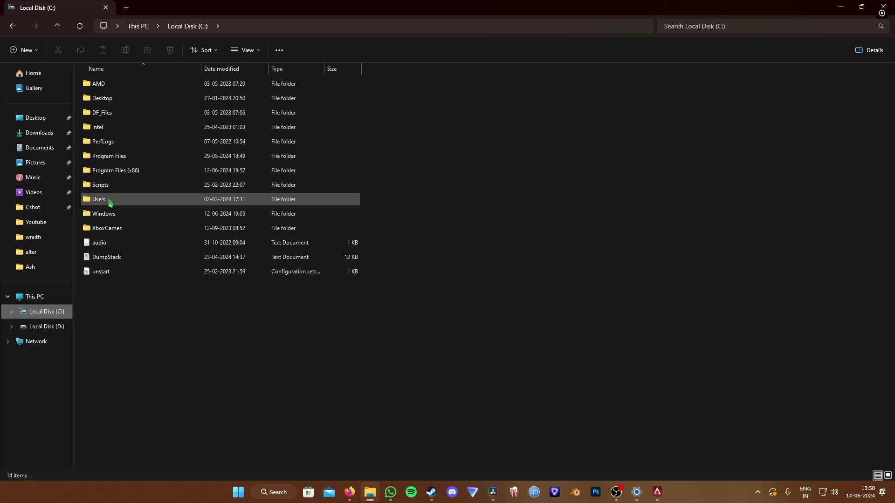
double_click(110, 201)
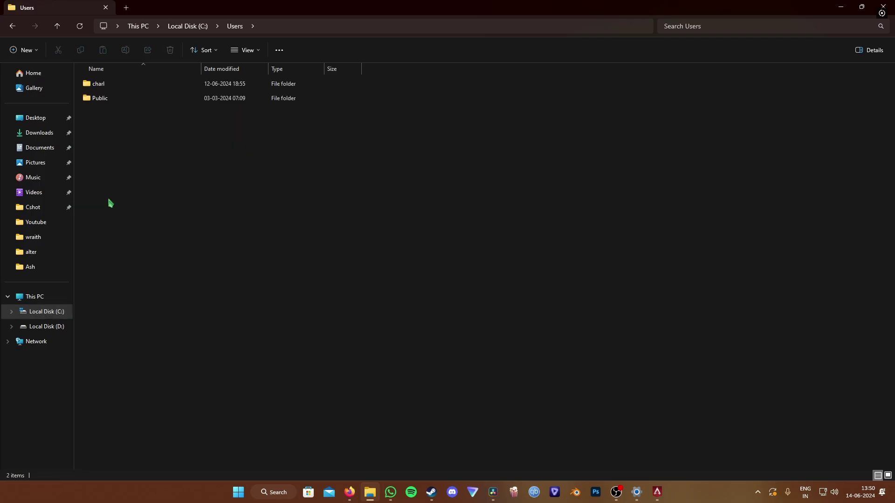
double_click(110, 84)
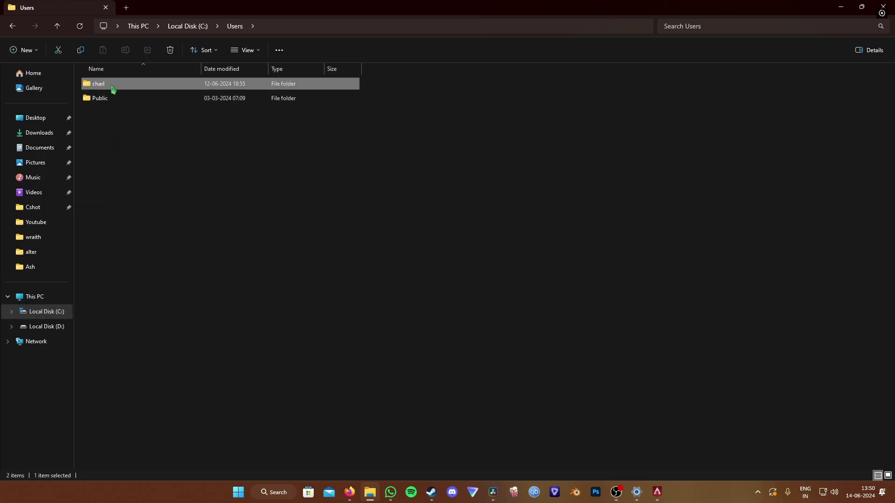
double_click(107, 358)
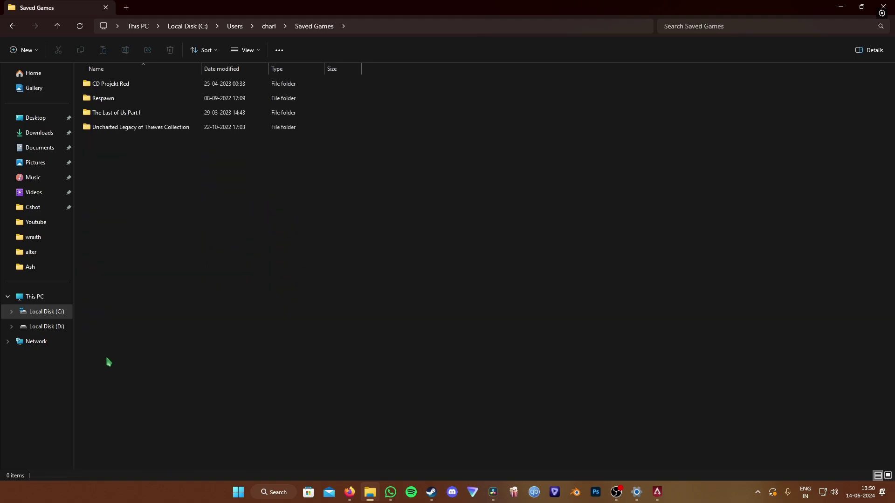
double_click(106, 98)
double_click(110, 86)
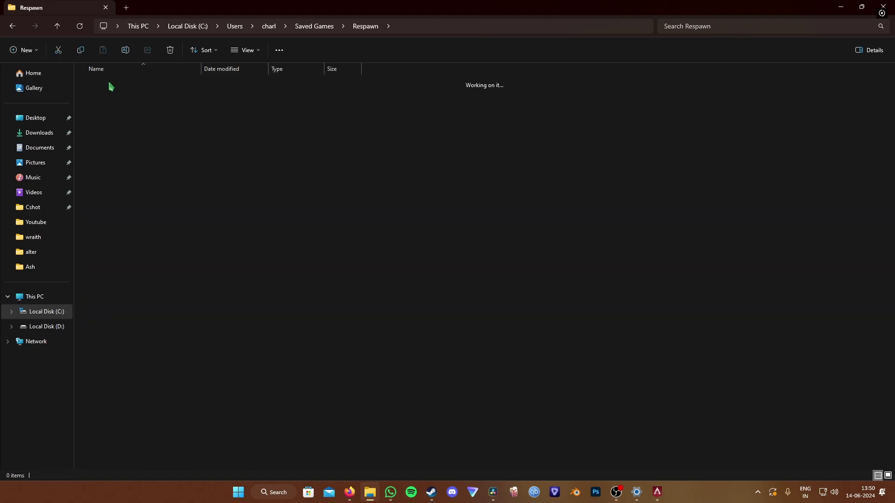
double_click(110, 98)
left_click(112, 128)
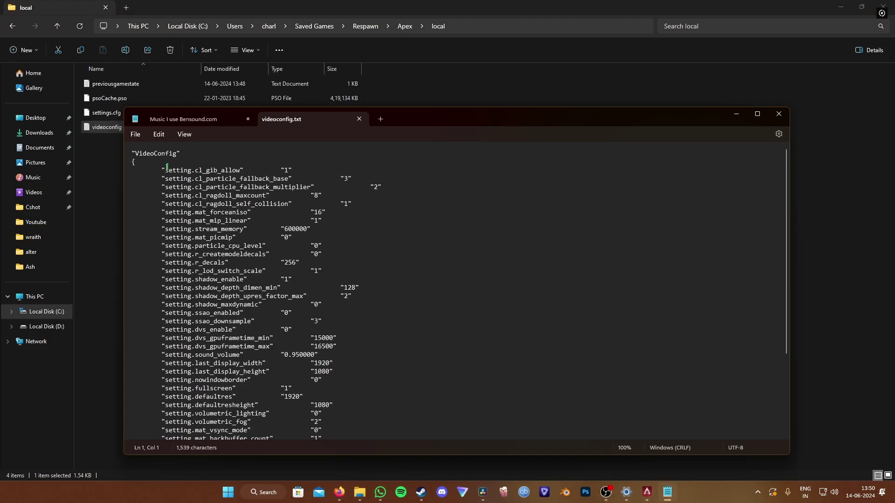
Highlight the settings text in the local videoconfig.txt, from the VideoConfig heading to the setting.defaultres line
left_click_drag(143, 154, 133, 405)
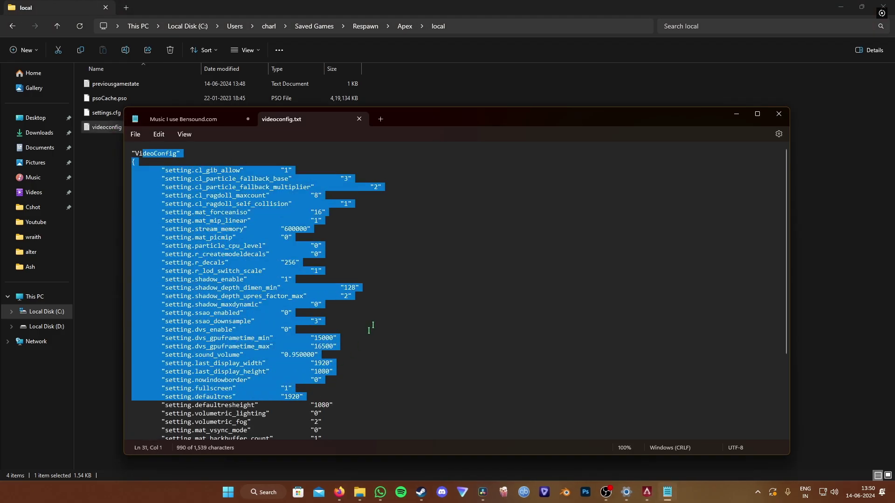
left_click(454, 272)
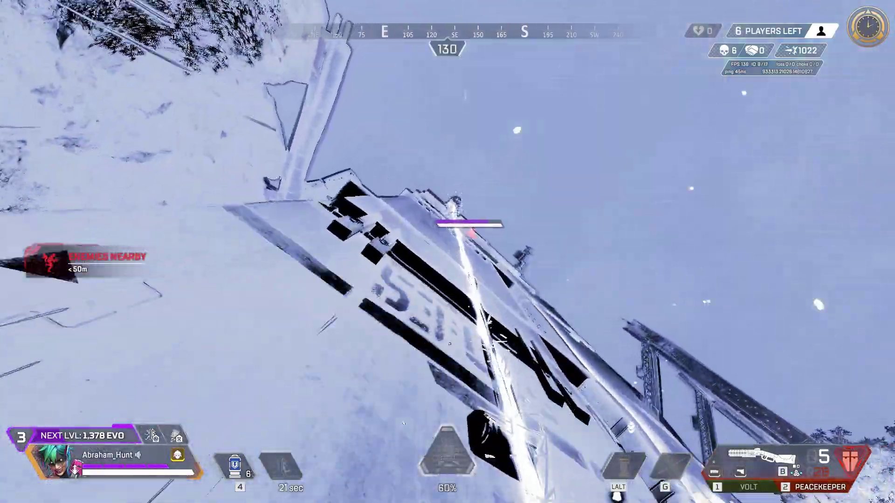